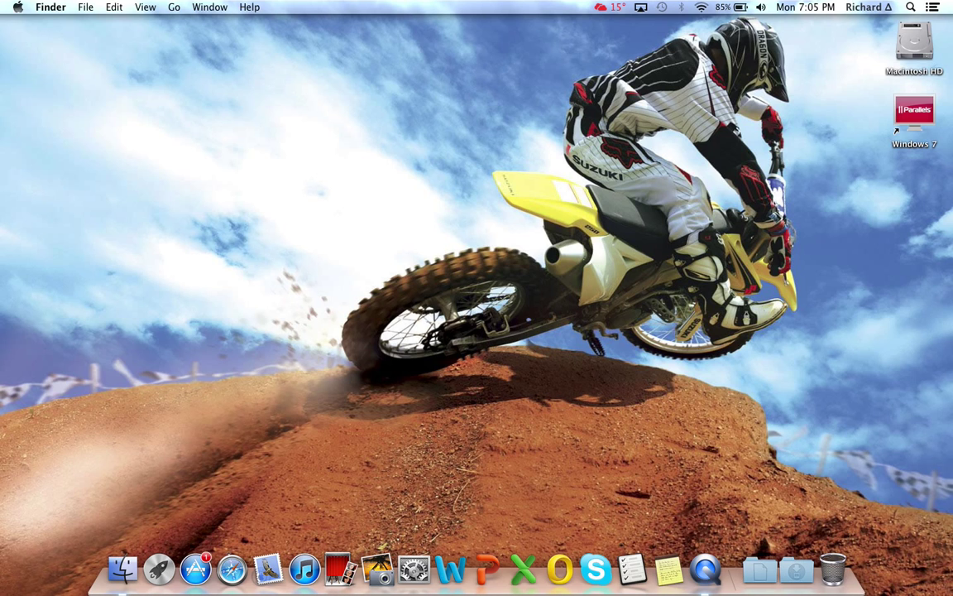
Open the UNTITLED drive from the desktop to check its contents, and close its window
left_click(569, 225)
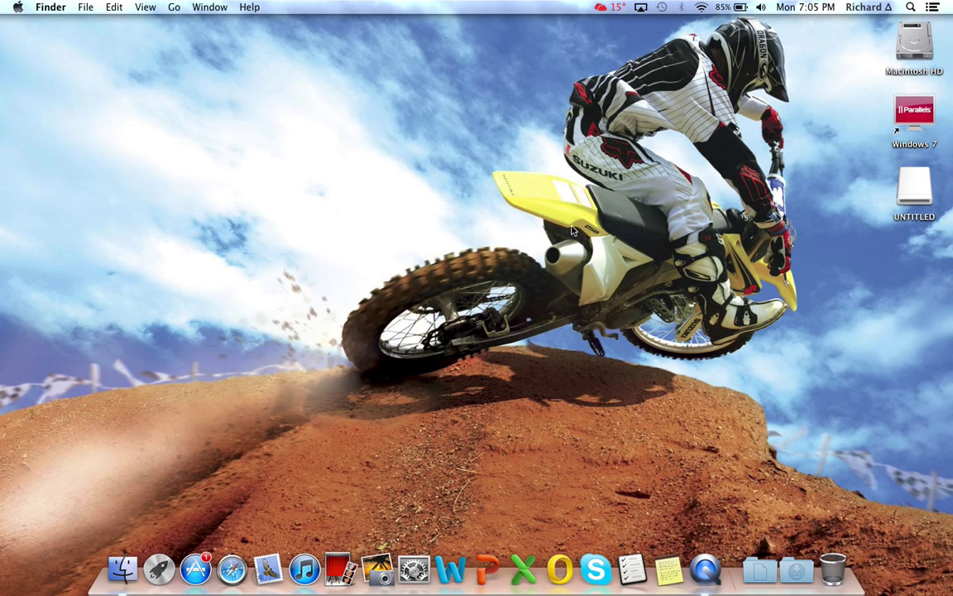
double_click(904, 197)
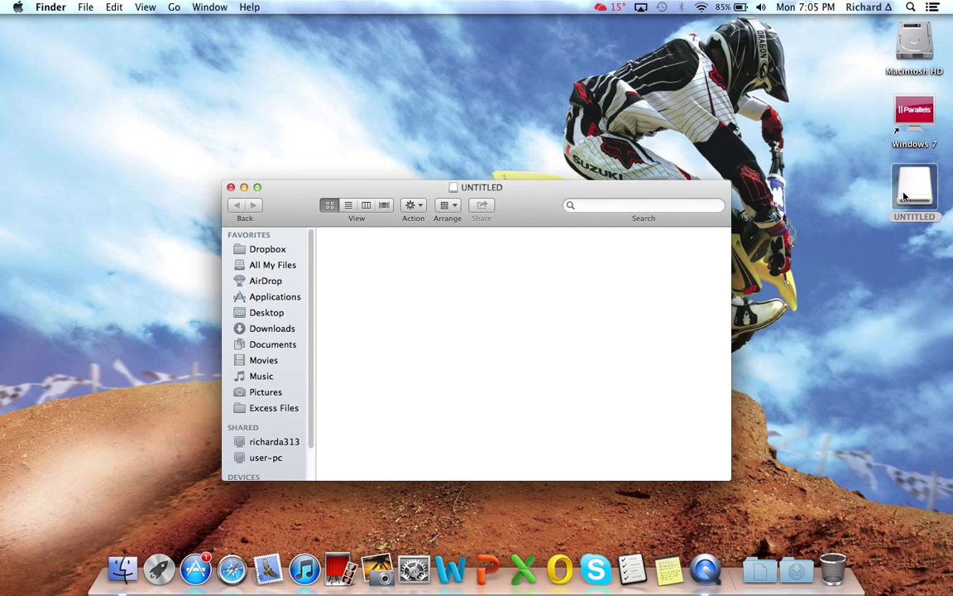
left_click_drag(456, 193, 458, 148)
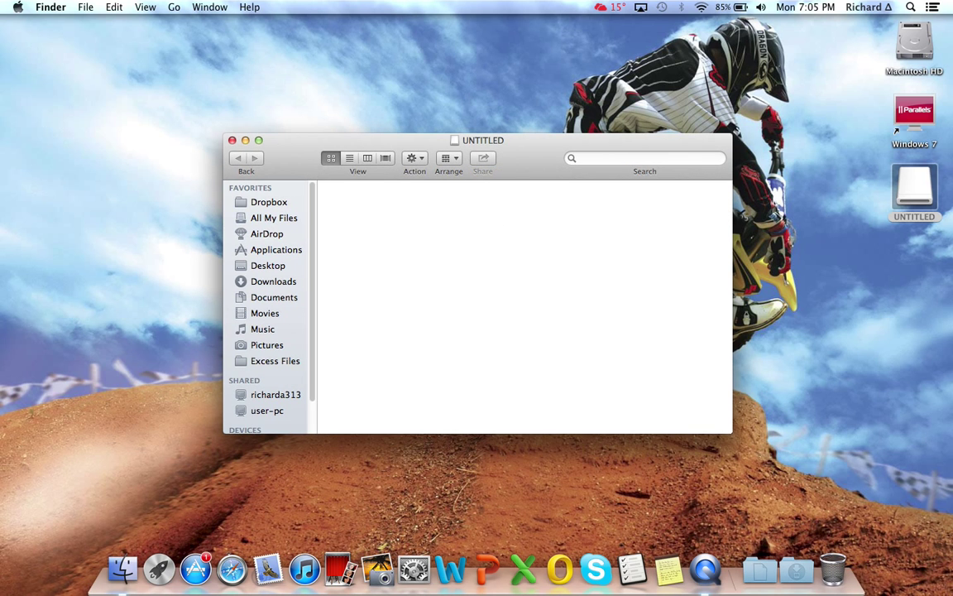
left_click(231, 141)
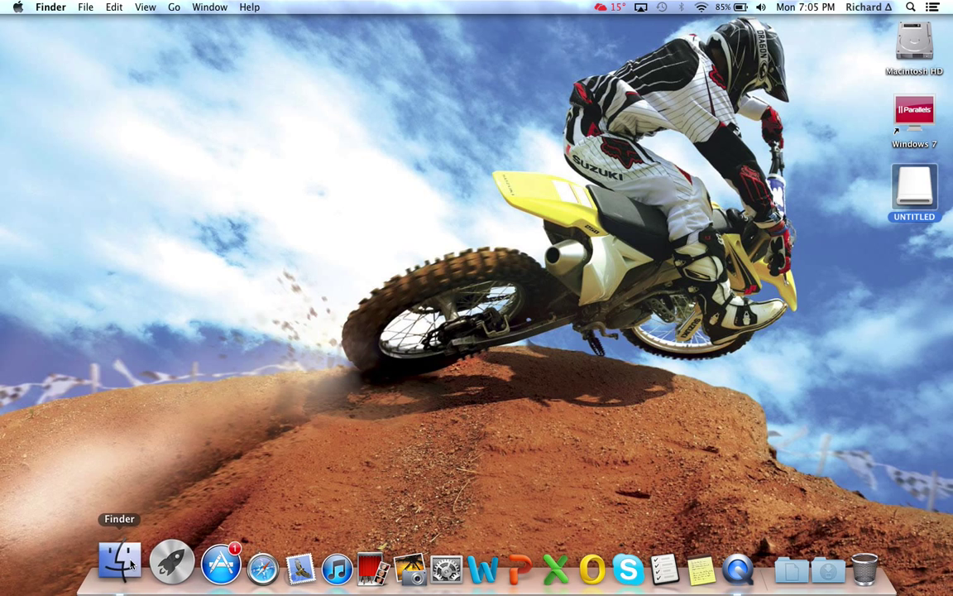
Launch Disk Utility from the Utilities folder in Applications
left_click(120, 561)
left_click(279, 263)
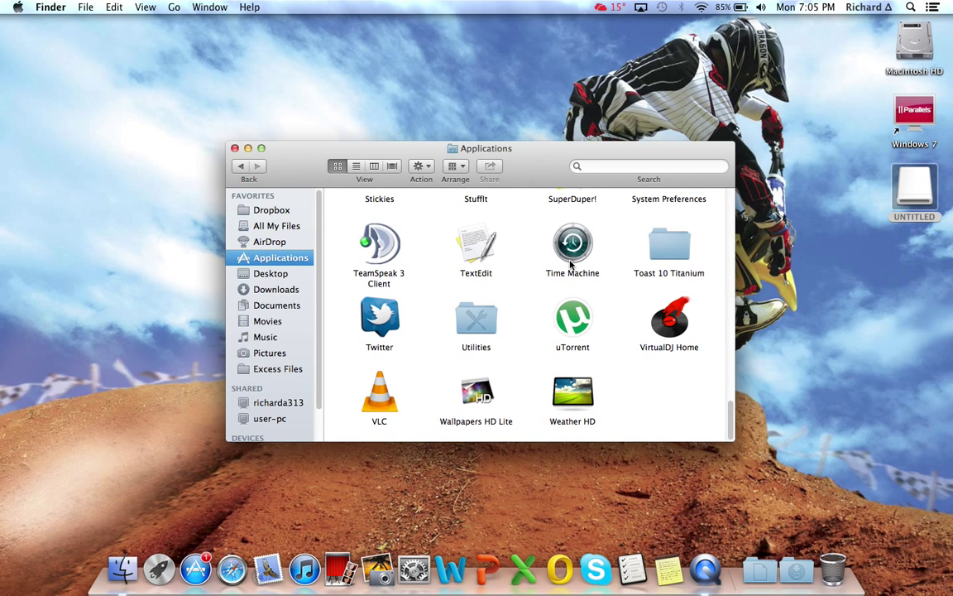
double_click(475, 318)
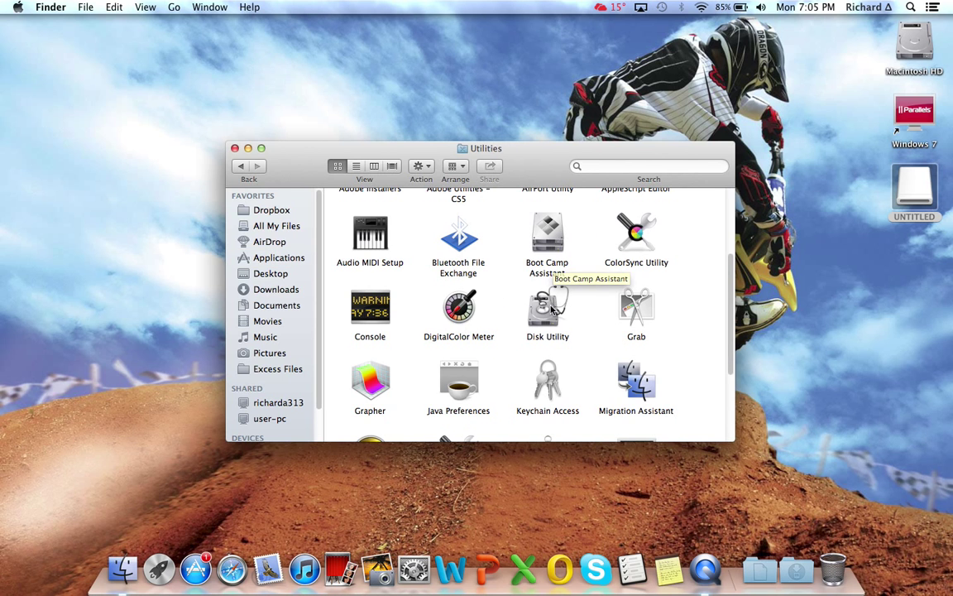
double_click(547, 311)
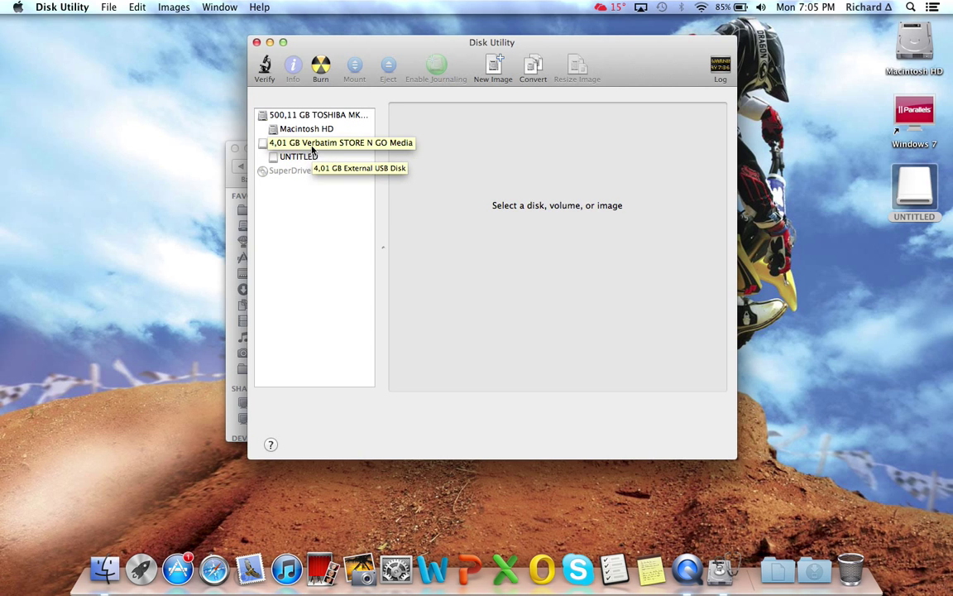
Set the erase format of the 4,01 GB Verbatim disk to Mac OS Extended (Journaled, Encrypted)
left_click(313, 145)
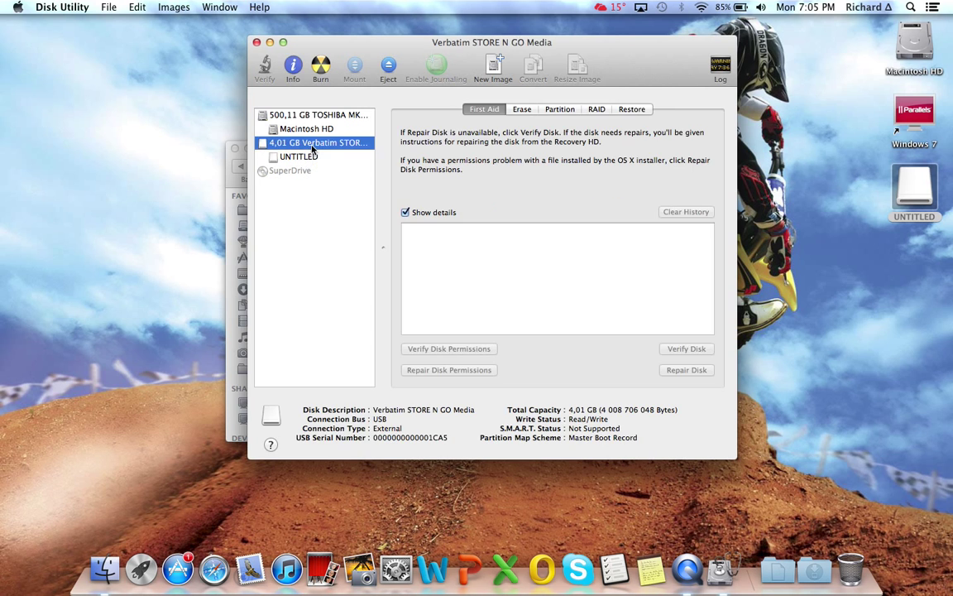
left_click(522, 110)
left_click(555, 240)
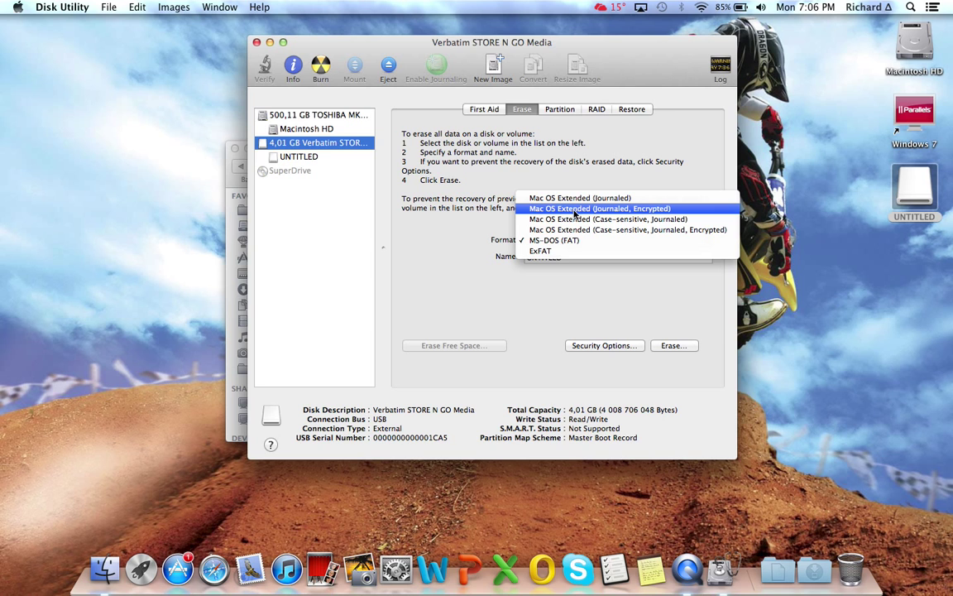
left_click(574, 211)
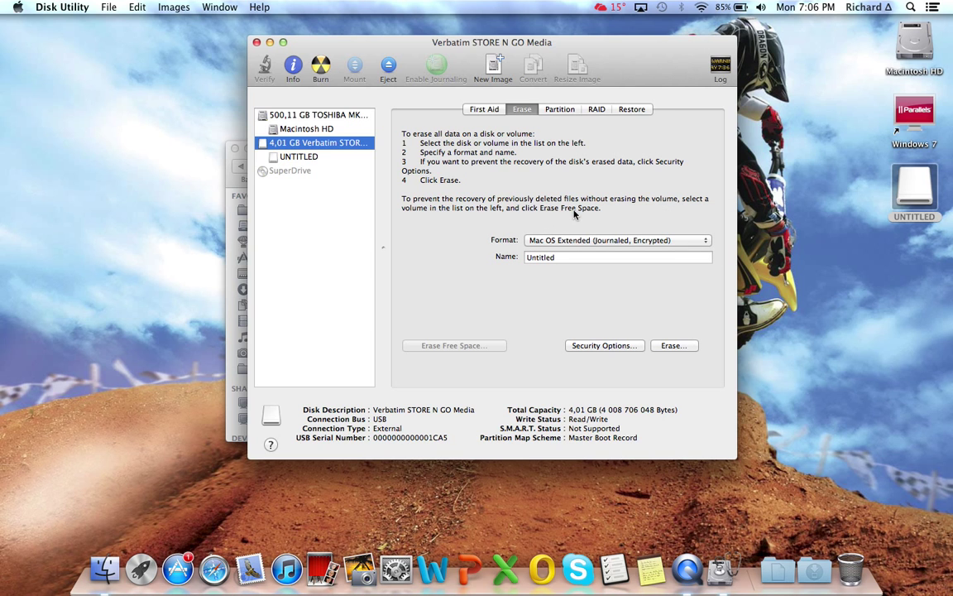
Erase the Verbatim disk as an encrypted partition, entering and verifying a new encryption password
left_click(674, 346)
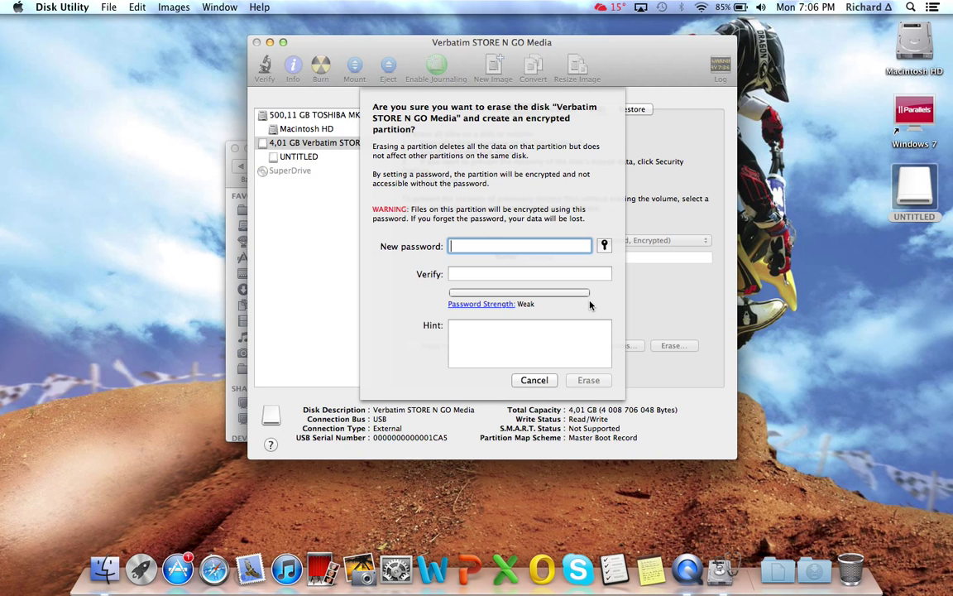
type("•")
key("Tab")
type("•")
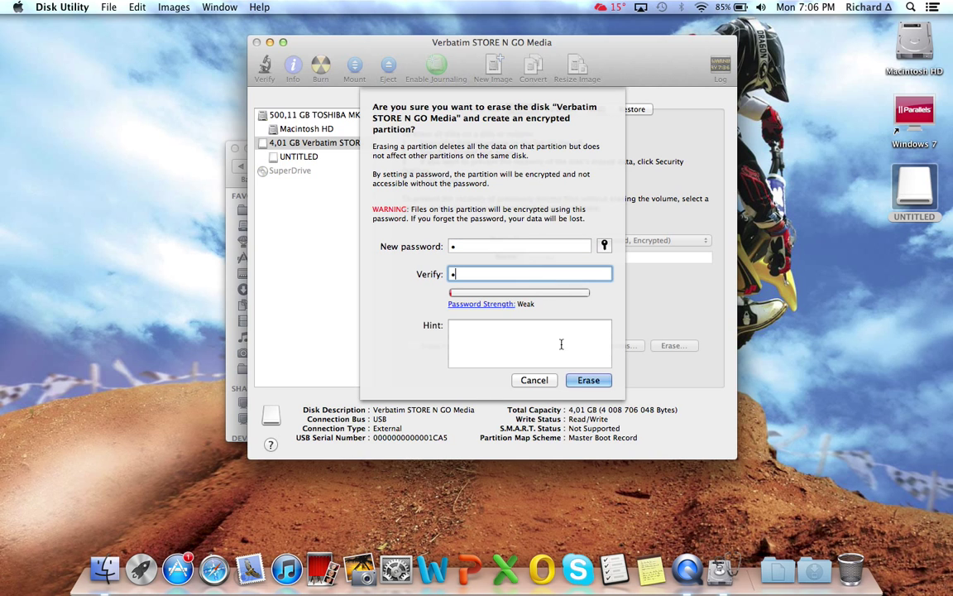
left_click(584, 380)
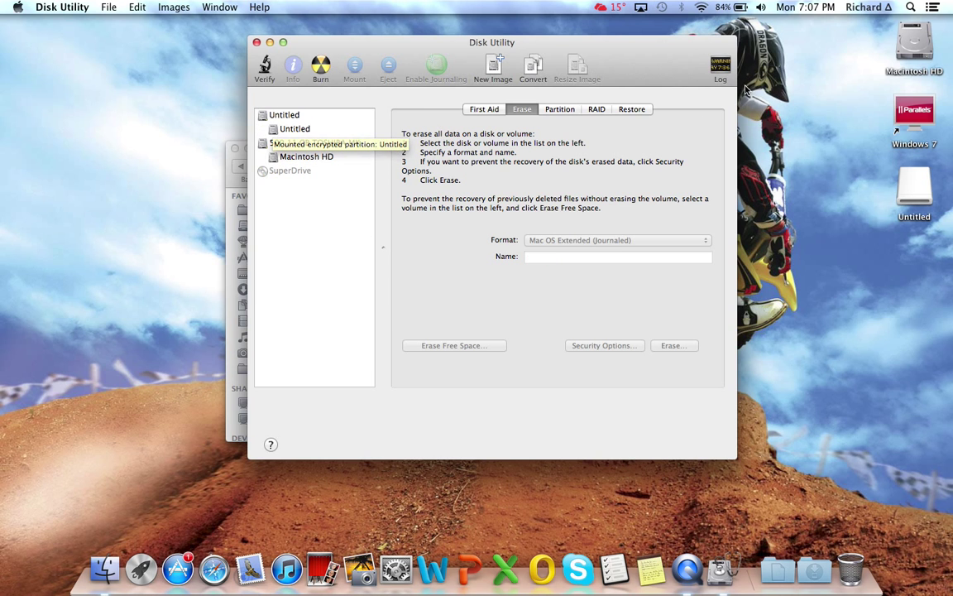
Try to erase the encrypted Untitled volume as Mac OS Extended (Journaled)
left_click(285, 115)
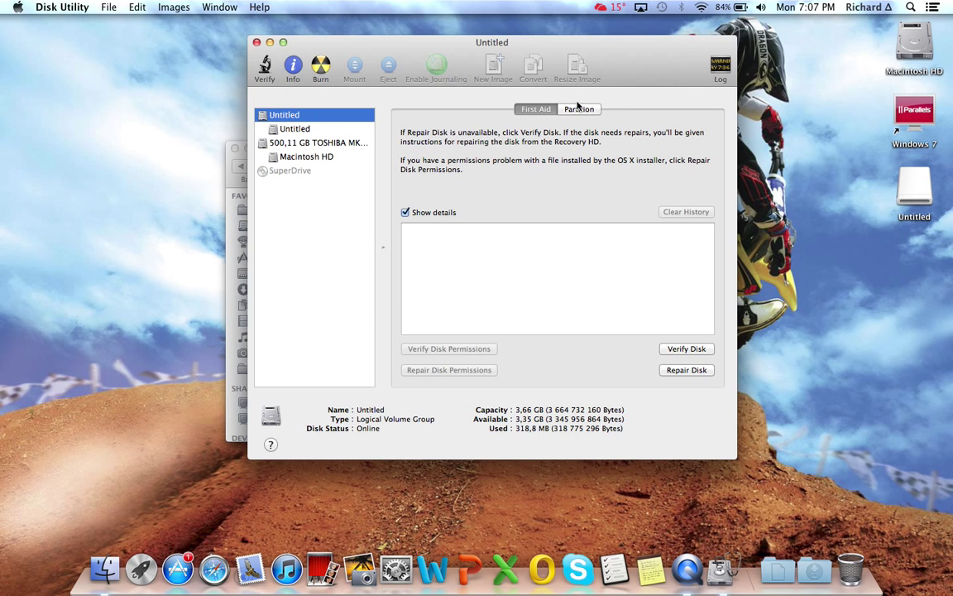
left_click(296, 129)
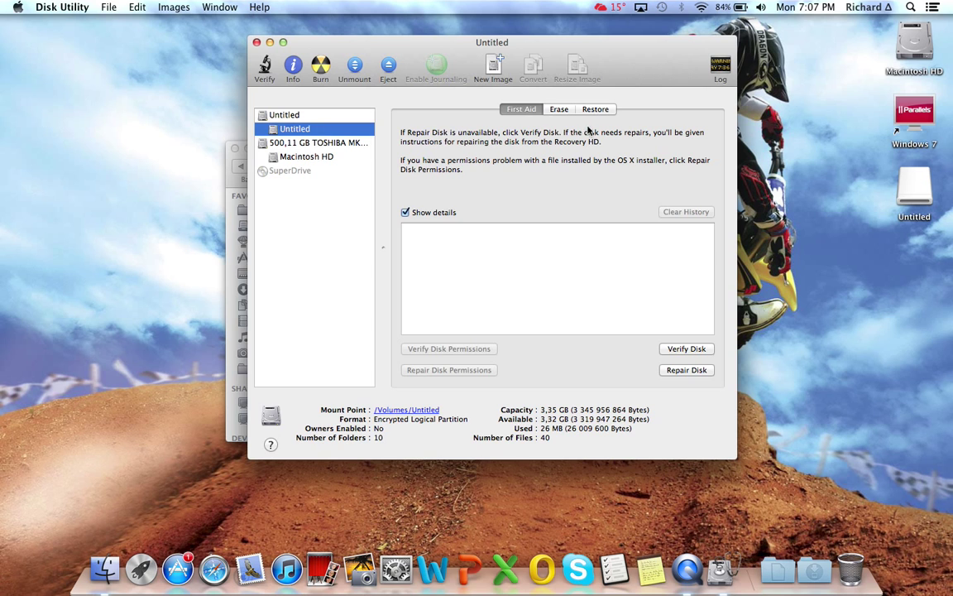
left_click(559, 110)
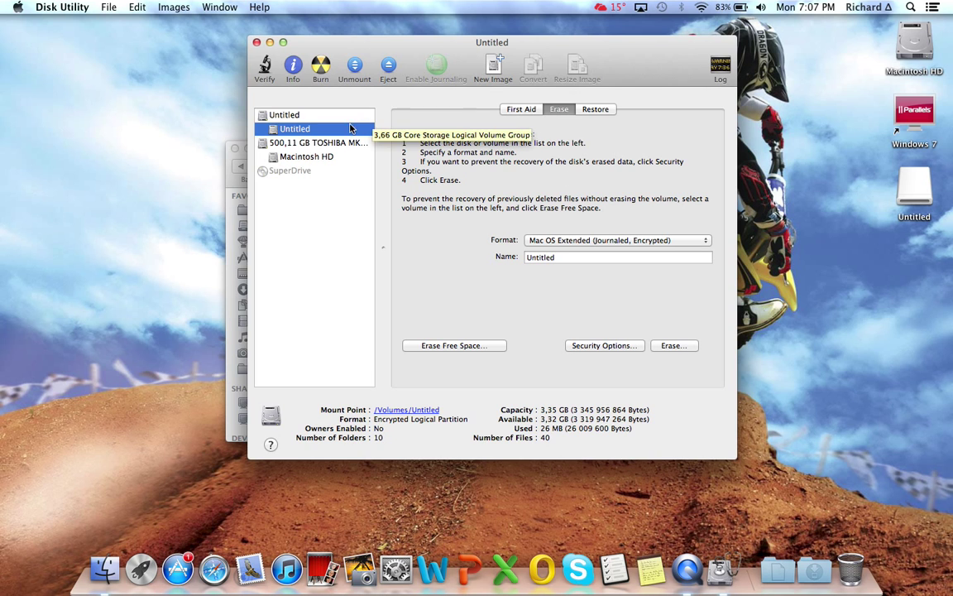
left_click(588, 240)
left_click(581, 229)
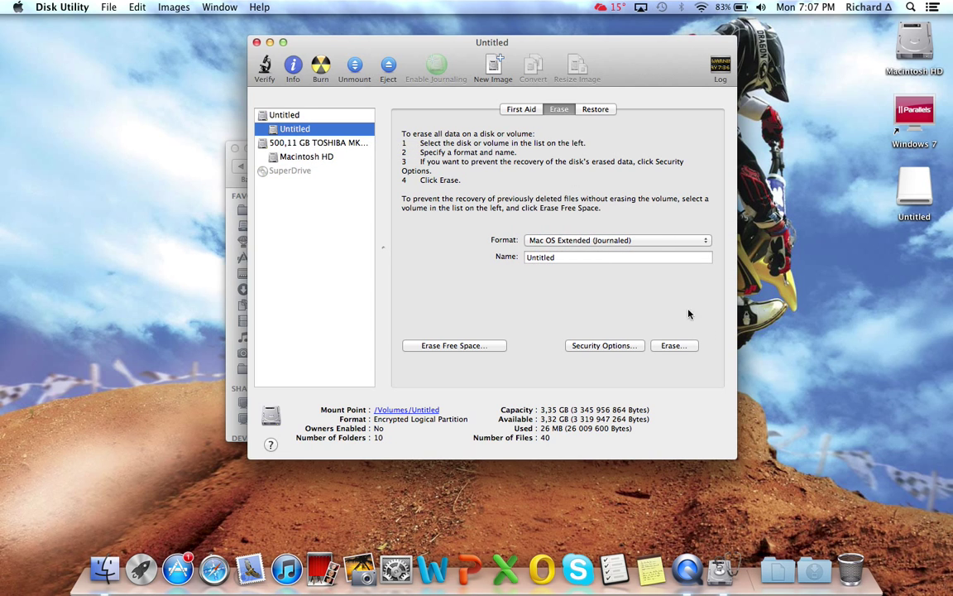
left_click(673, 345)
left_click(593, 165)
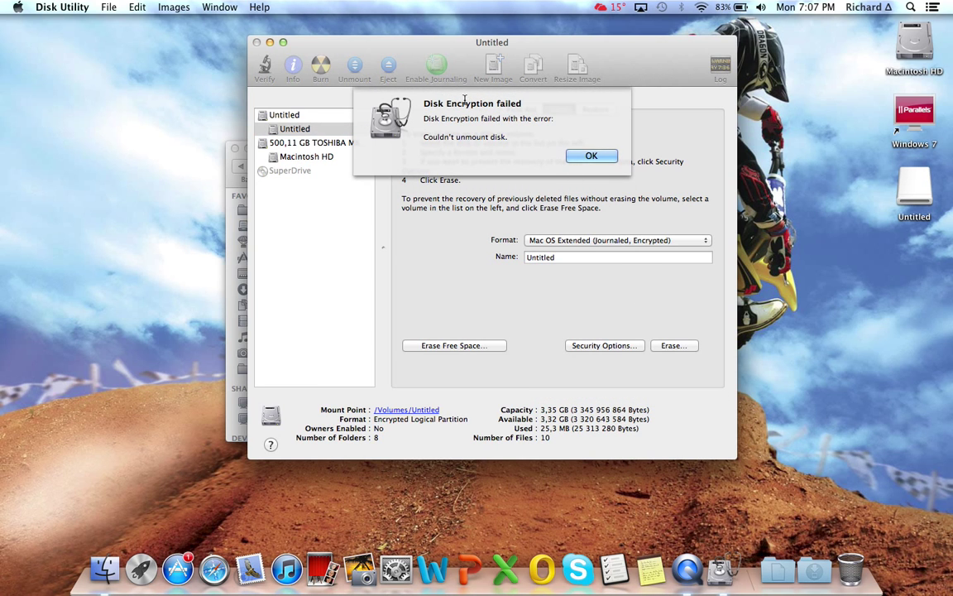
left_click(589, 157)
Erase the encrypted Untitled volume again as Mac OS Extended (Journaled), cancelling the CleanMyMac device cleanup
left_click(616, 240)
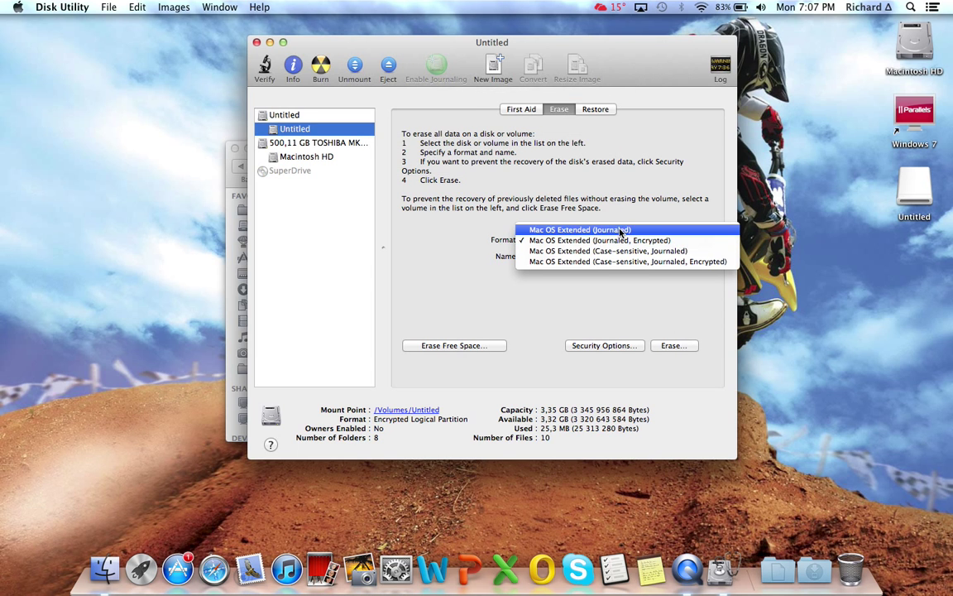
left_click(579, 223)
left_click(671, 345)
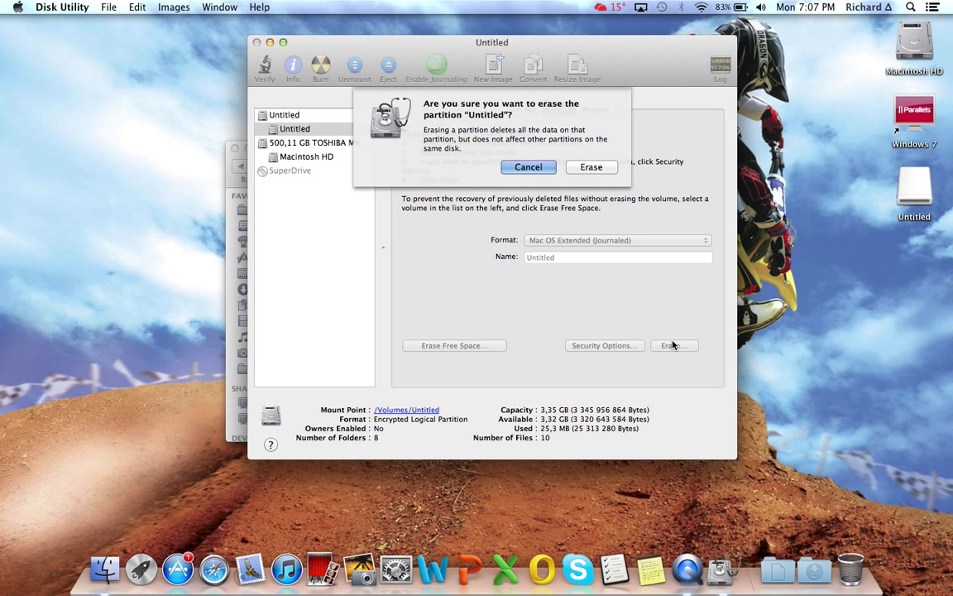
left_click(593, 164)
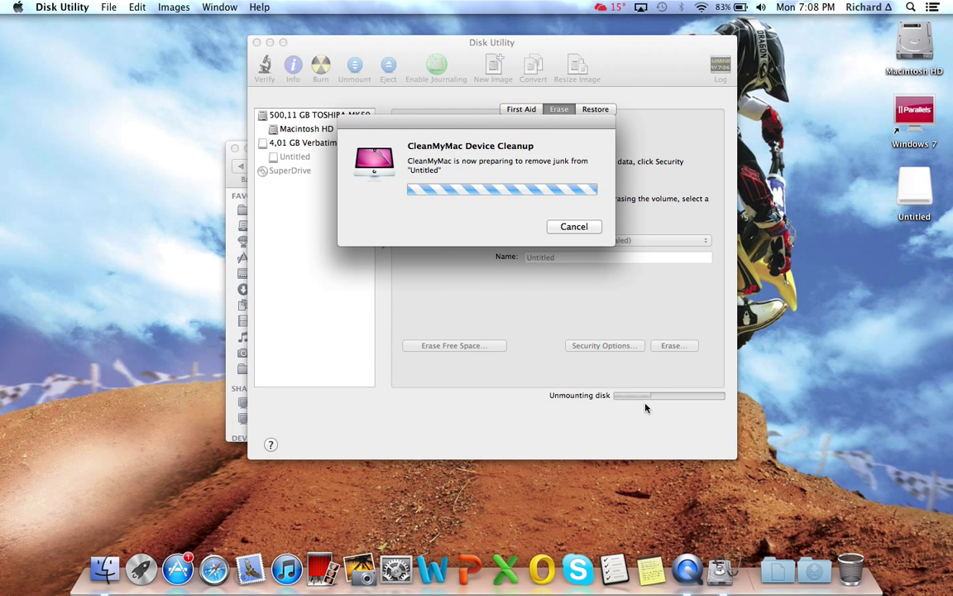
left_click(573, 227)
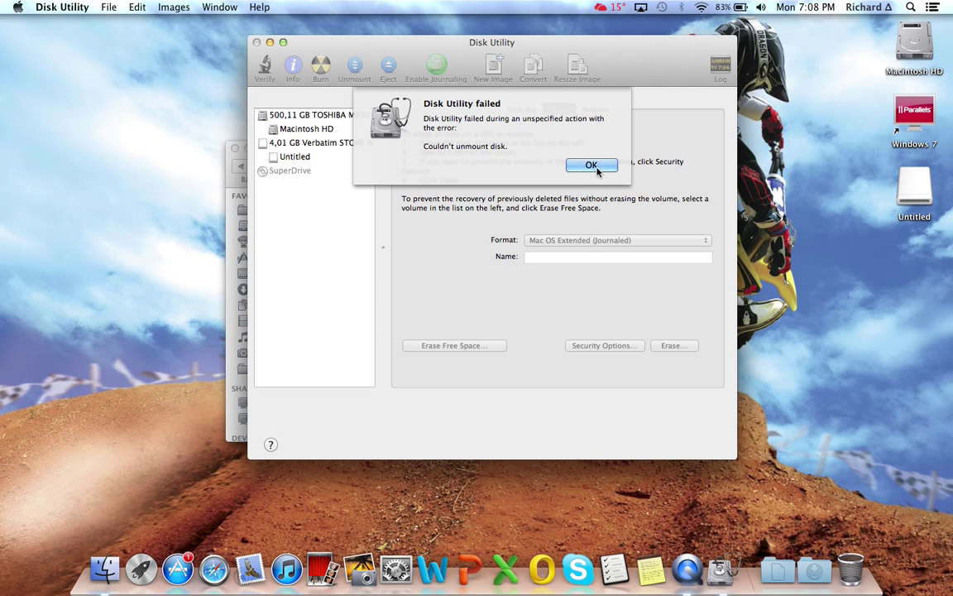
left_click(590, 165)
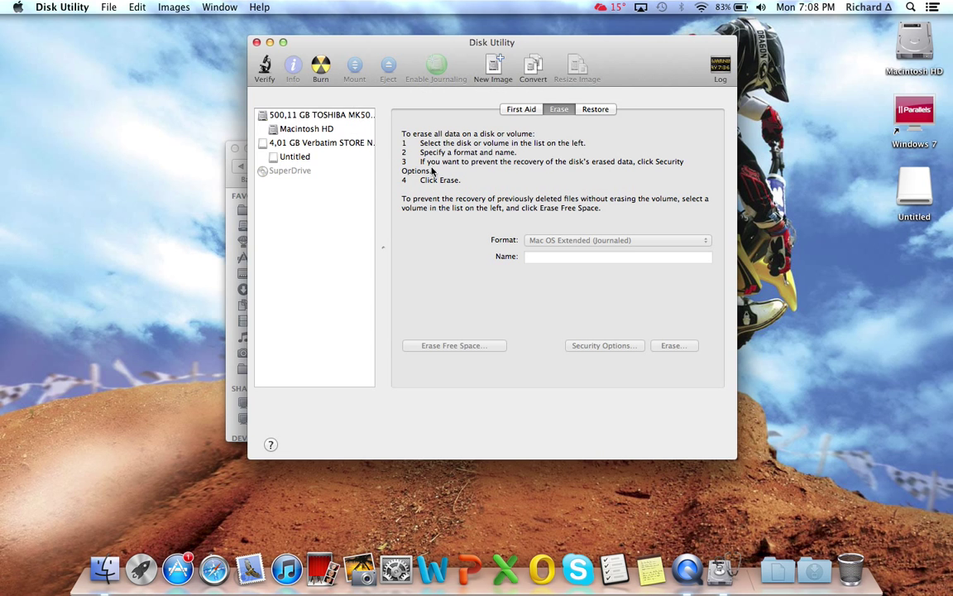
Set the erase format of the whole 4,01 GB Verbatim disk to MS-DOS (FAT)
left_click(290, 143)
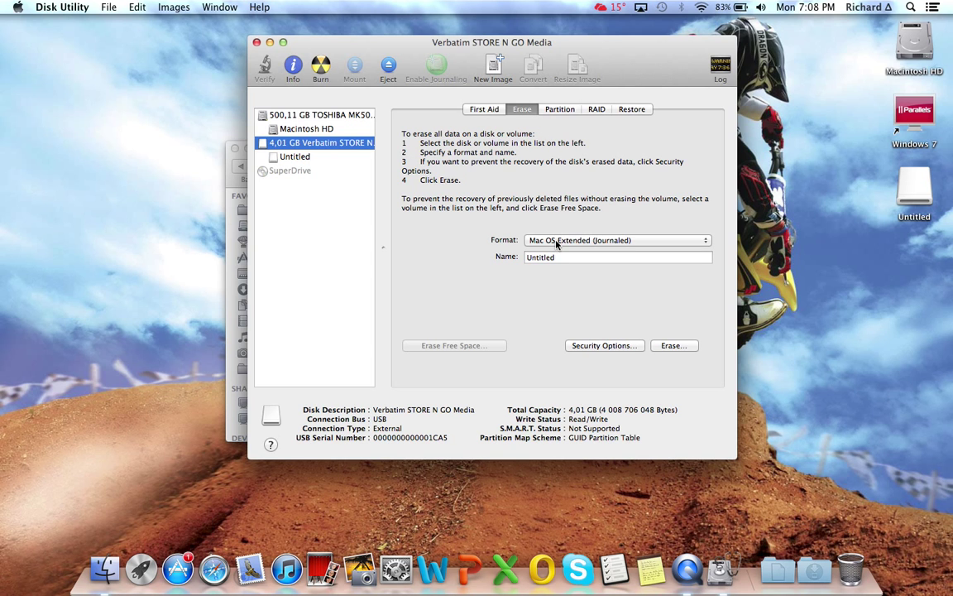
left_click(295, 156)
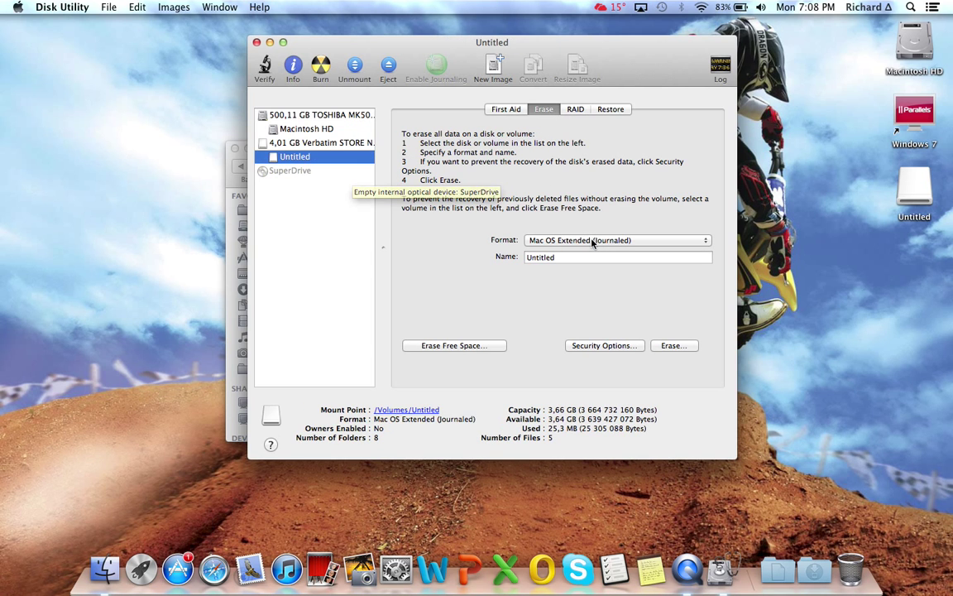
left_click(318, 143)
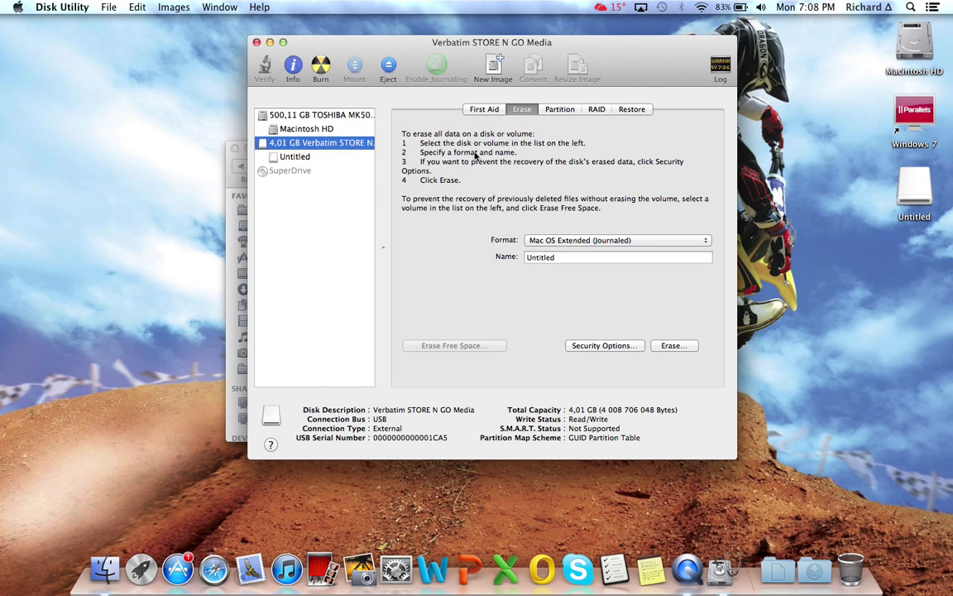
left_click(593, 241)
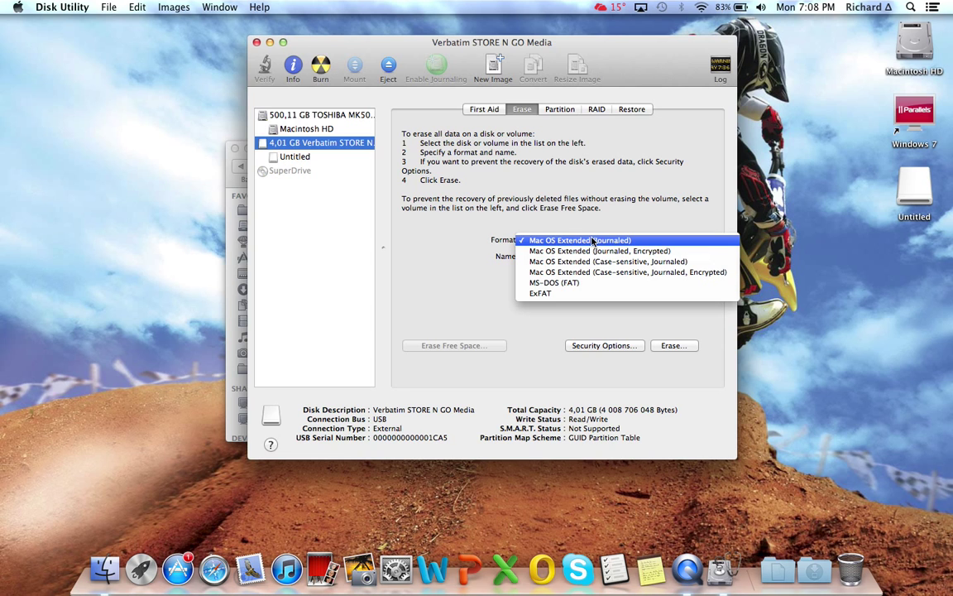
left_click(571, 284)
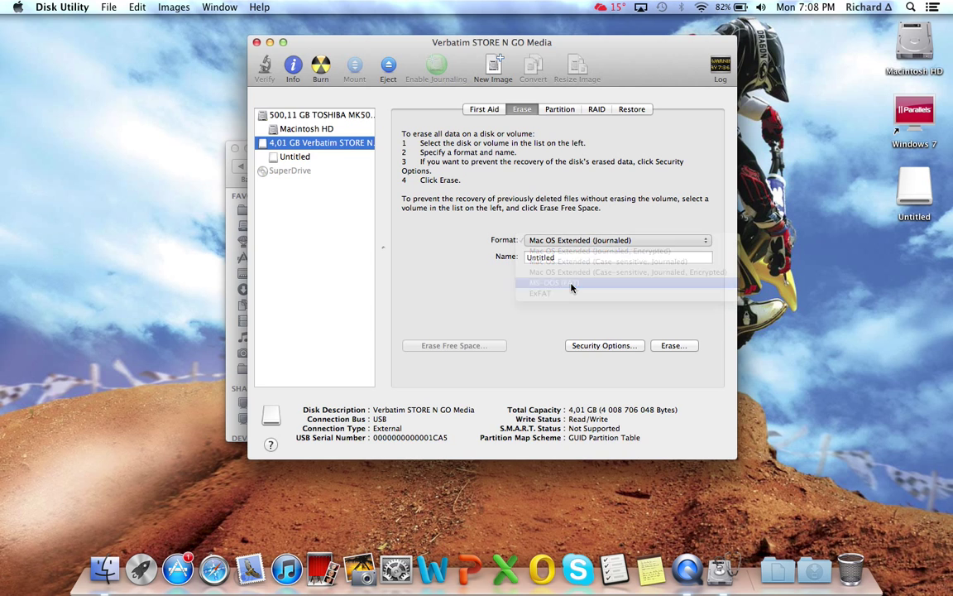
Name the Verbatim disk FLASH, erase it, and select the resulting volume
double_click(527, 258)
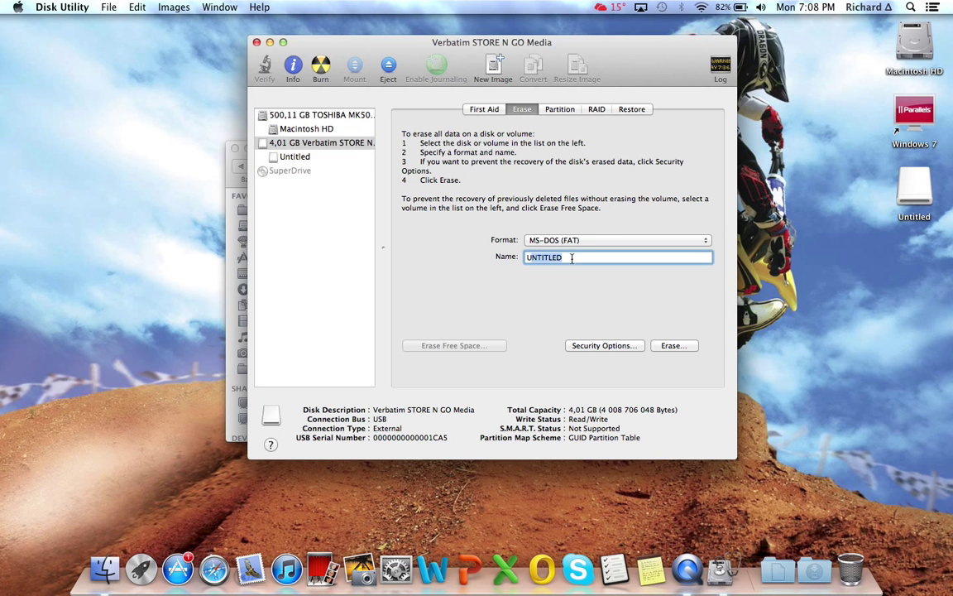
type("FLASH")
left_click(673, 346)
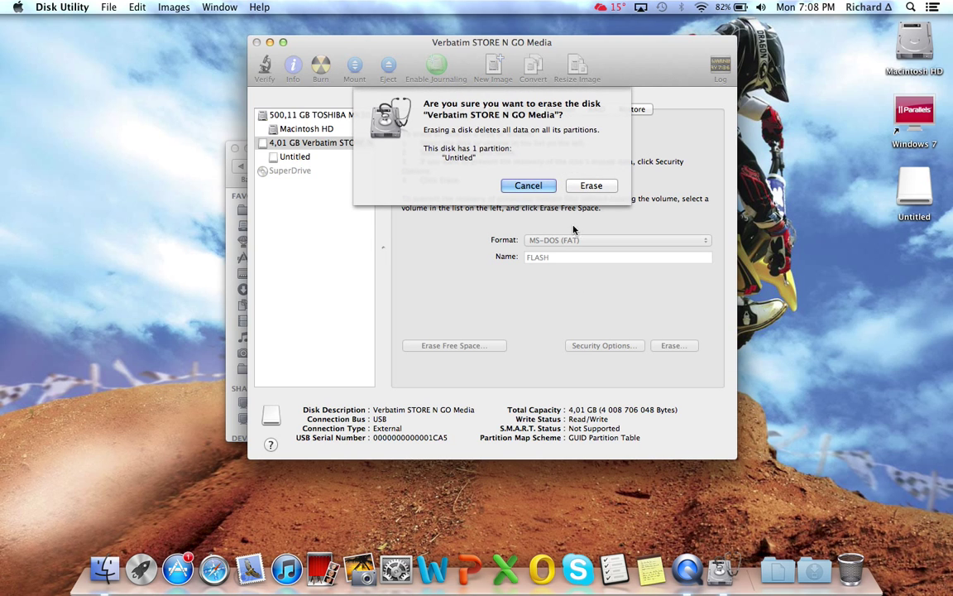
left_click(591, 165)
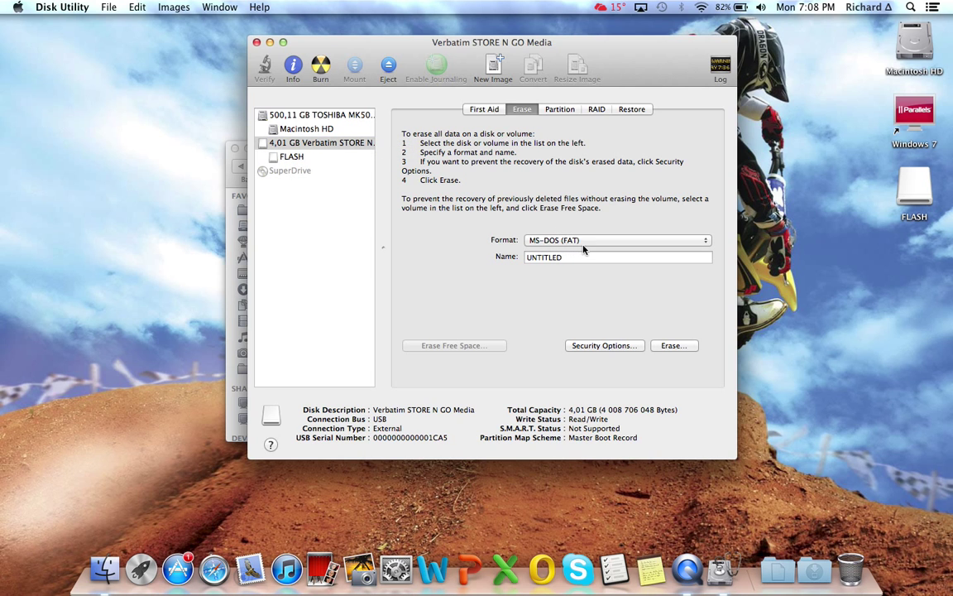
left_click(322, 156)
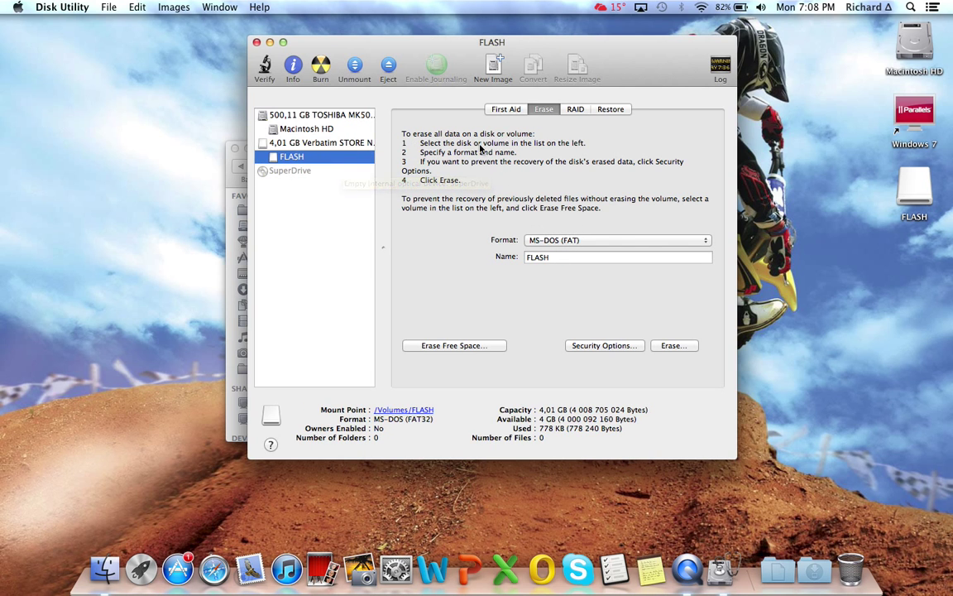